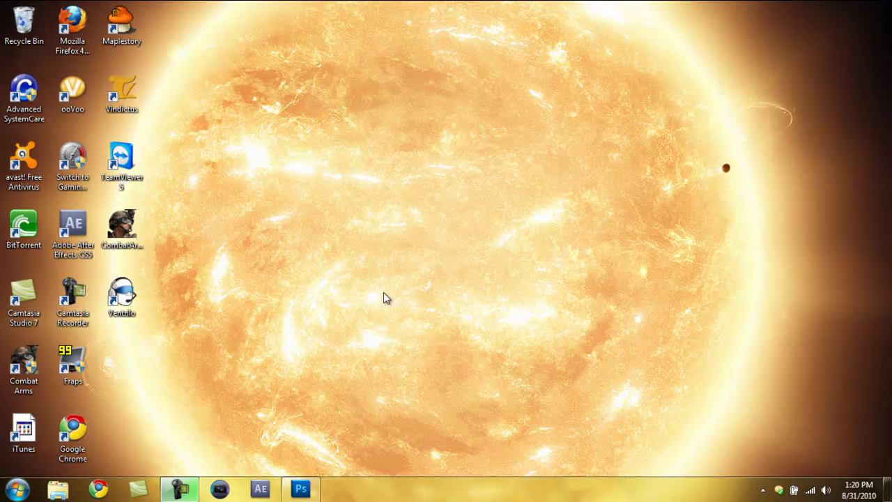
Open Eye.jpg from the Photos folder in Photoshop
{"action": "left_click", "coordinate": [301, 490]}
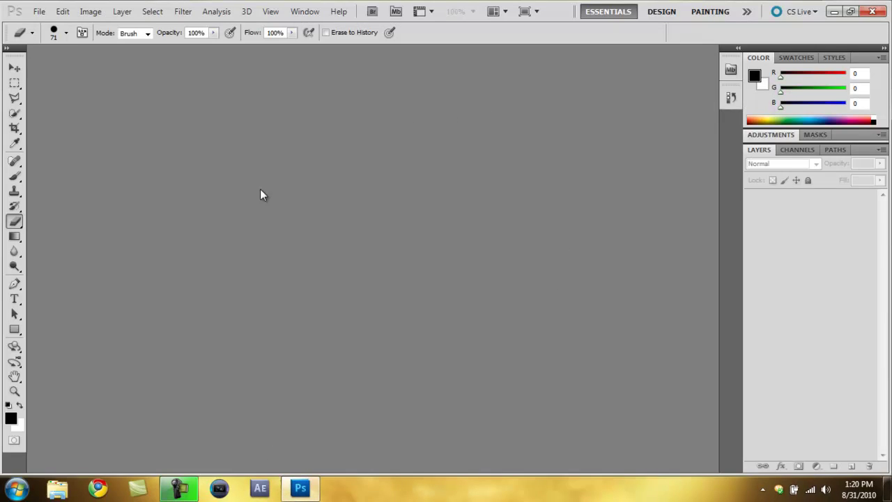
{"action": "left_click", "coordinate": [39, 12]}
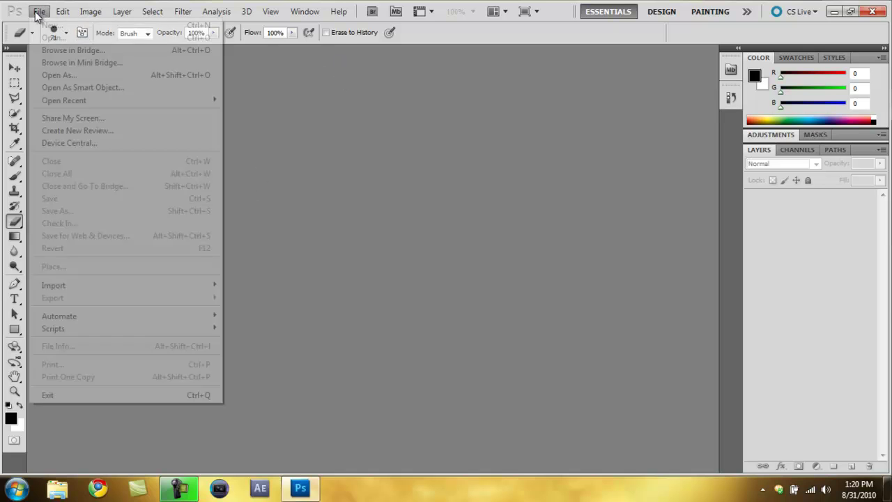
{"action": "left_click", "coordinate": [45, 39]}
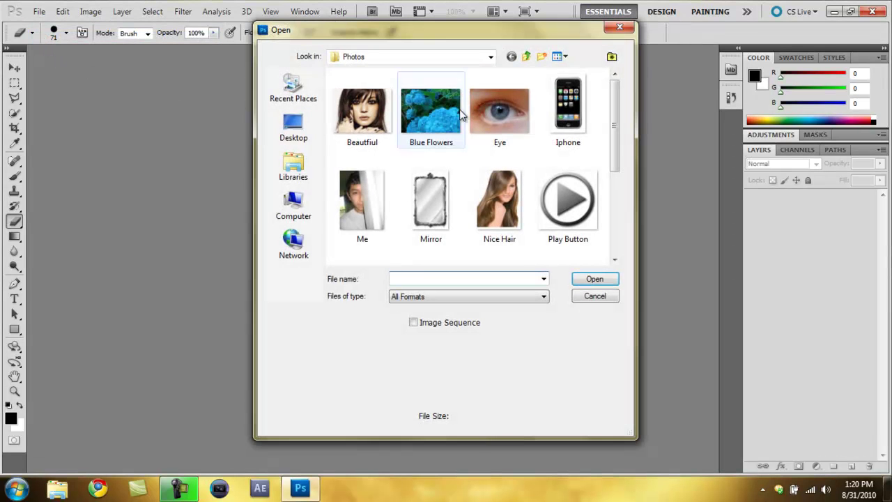
{"action": "scroll", "coordinate": [605, 138], "scroll_direction": "down", "scroll_amount": 1}
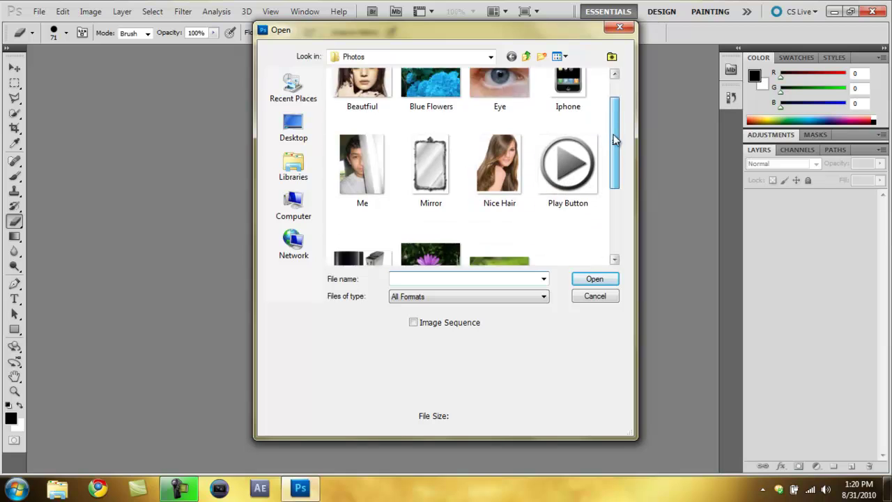
{"action": "scroll", "coordinate": [615, 124], "scroll_direction": "up", "scroll_amount": 1}
{"action": "double_click", "coordinate": [492, 117]}
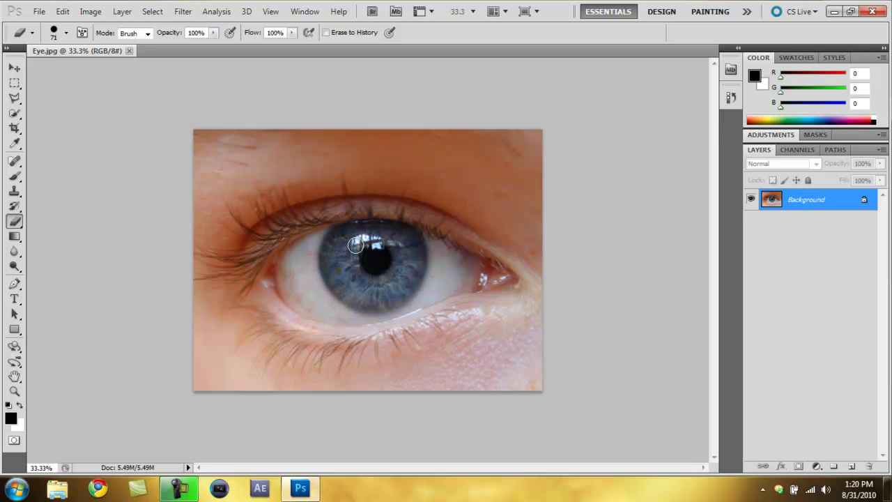
Duplicate the Background layer to create a Background copy layer
{"action": "right_click", "coordinate": [796, 210]}
{"action": "left_click", "coordinate": [795, 234]}
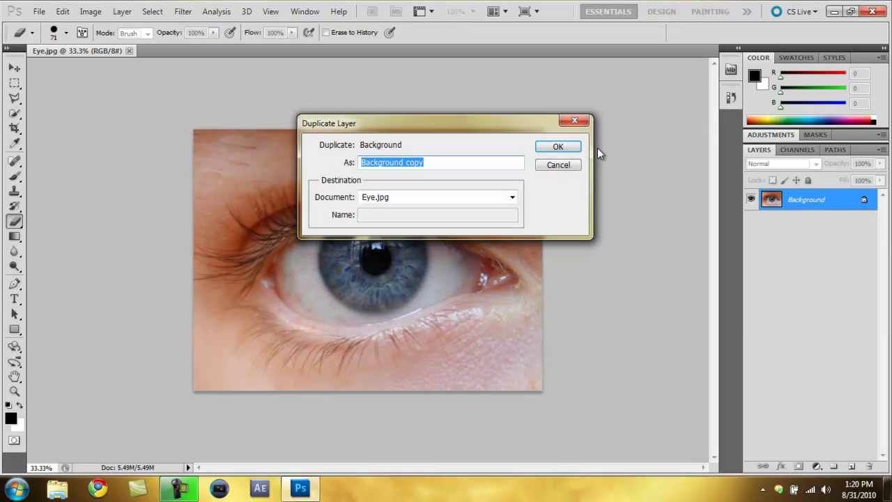
{"action": "left_click", "coordinate": [570, 146]}
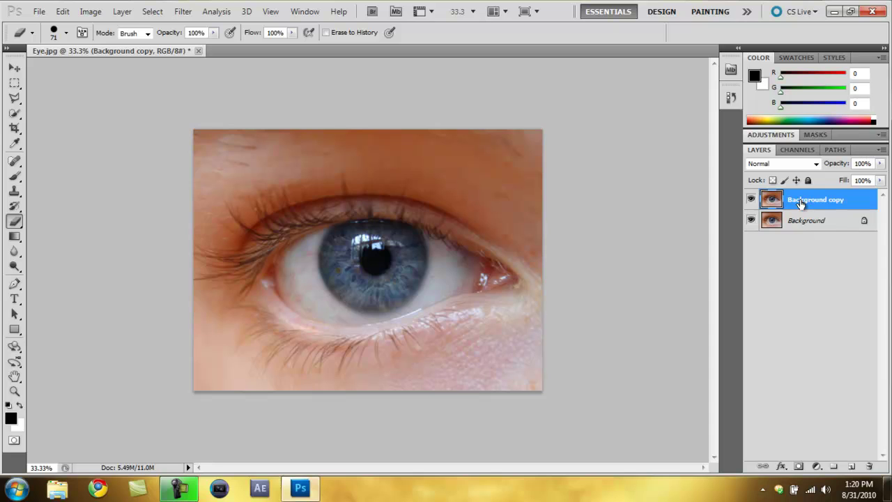
Select the whole image and desaturate the Background copy layer to grey
{"action": "right_click", "coordinate": [801, 200]}
{"action": "key", "text": "Escape"}
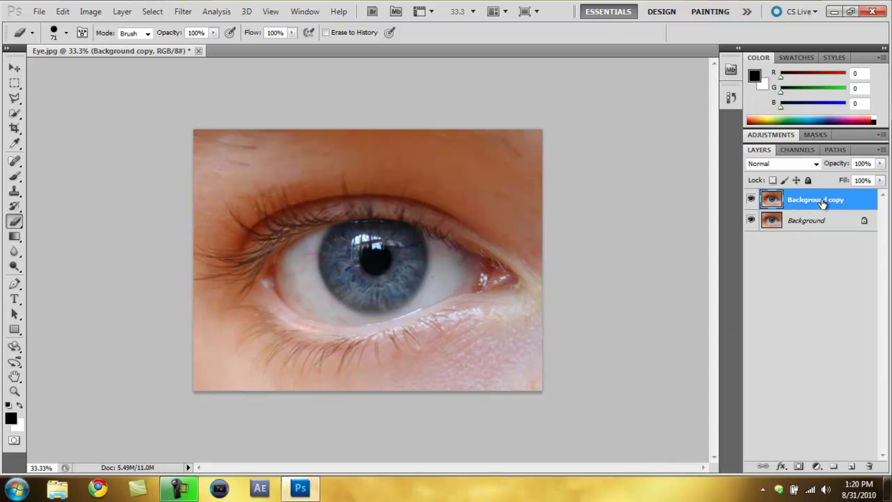
{"action": "left_click", "coordinate": [92, 12]}
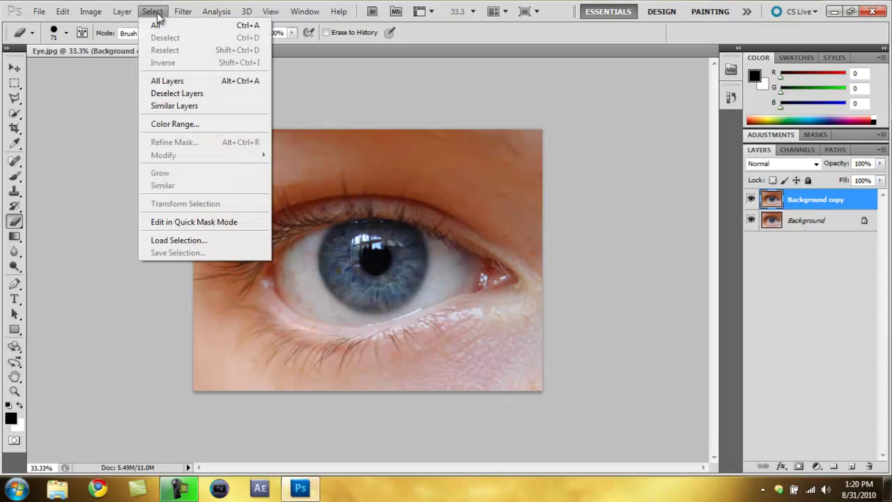
{"action": "left_click", "coordinate": [156, 25]}
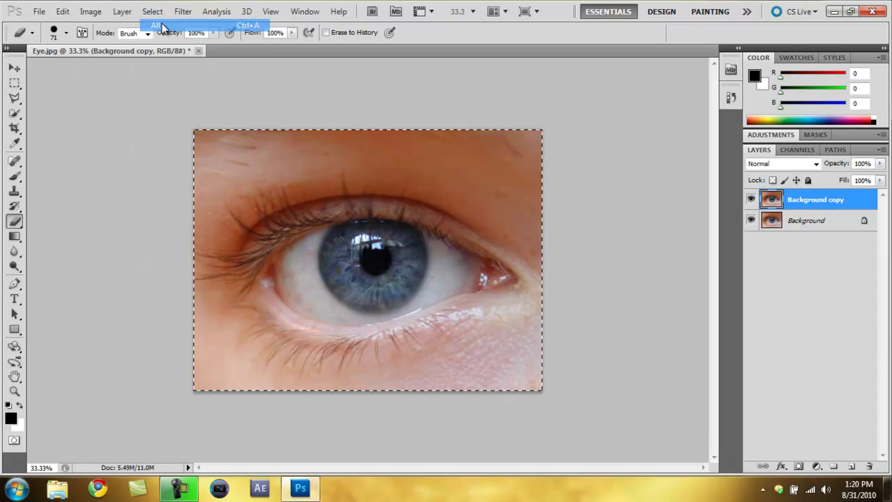
{"action": "left_click", "coordinate": [91, 11]}
{"action": "mouse_move", "coordinate": [85, 44]}
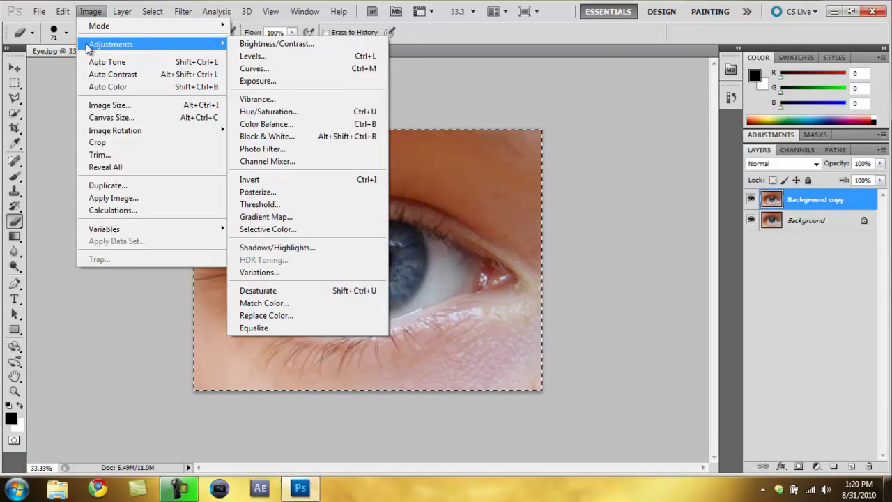
{"action": "left_click", "coordinate": [268, 291]}
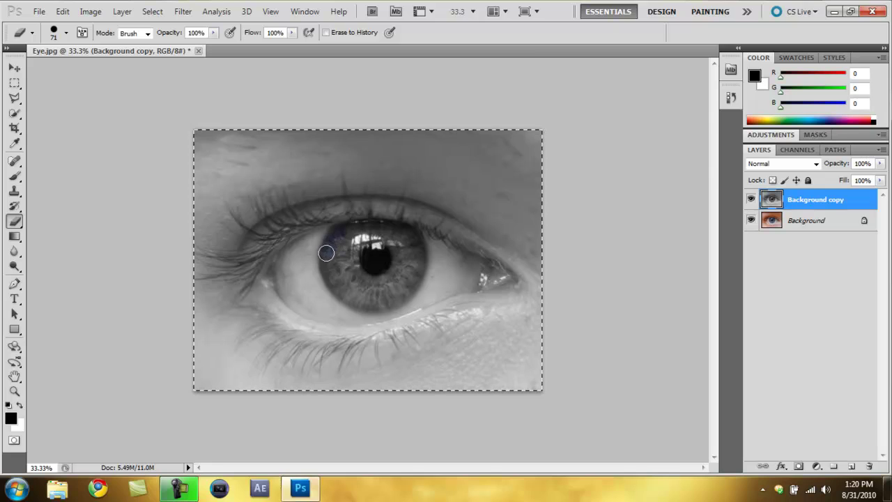
Erase the iris's left edge and top rim on the grey copy to reveal the blue beneath
{"action": "left_click_drag", "start_coordinate": [325, 265], "coordinate": [331, 278]}
{"action": "mouse_move", "coordinate": [368, 226]}
{"action": "left_mouse_down"}
{"action": "mouse_move", "coordinate": [340, 232]}
{"action": "mouse_move", "coordinate": [405, 232]}
{"action": "mouse_move", "coordinate": [397, 286]}
{"action": "mouse_move", "coordinate": [350, 280]}
{"action": "mouse_move", "coordinate": [338, 247]}
{"action": "mouse_move", "coordinate": [336, 282]}
{"action": "mouse_move", "coordinate": [335, 255]}
{"action": "mouse_move", "coordinate": [347, 241]}
{"action": "mouse_move", "coordinate": [364, 278]}
{"action": "mouse_move", "coordinate": [385, 278]}
{"action": "mouse_move", "coordinate": [398, 265]}
{"action": "mouse_move", "coordinate": [388, 240]}
{"action": "mouse_move", "coordinate": [360, 236]}
{"action": "mouse_move", "coordinate": [352, 247]}
{"action": "mouse_move", "coordinate": [374, 257]}
{"action": "mouse_move", "coordinate": [375, 239]}
{"action": "mouse_move", "coordinate": [374, 254]}
{"action": "mouse_move", "coordinate": [406, 265]}
{"action": "mouse_move", "coordinate": [366, 257]}
{"action": "mouse_move", "coordinate": [380, 261]}
{"action": "mouse_move", "coordinate": [366, 253]}
{"action": "mouse_move", "coordinate": [392, 247]}
{"action": "mouse_move", "coordinate": [376, 260]}
{"action": "mouse_move", "coordinate": [367, 236]}
{"action": "mouse_move", "coordinate": [348, 230]}
{"action": "mouse_move", "coordinate": [336, 265]}
{"action": "mouse_move", "coordinate": [392, 280]}
{"action": "mouse_move", "coordinate": [413, 243]}
{"action": "mouse_move", "coordinate": [381, 239]}
{"action": "left_mouse_up"}
{"action": "left_click", "coordinate": [14, 314]}
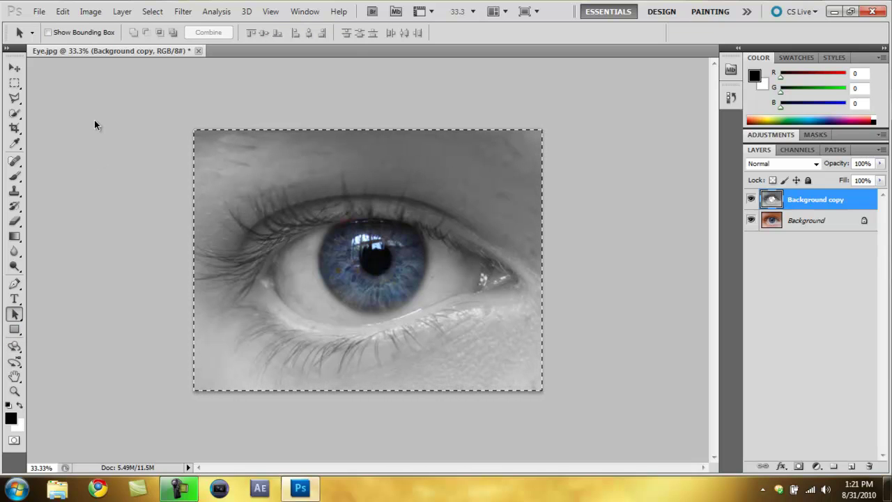
Open the Purple Flower photo
{"action": "left_click", "coordinate": [38, 12]}
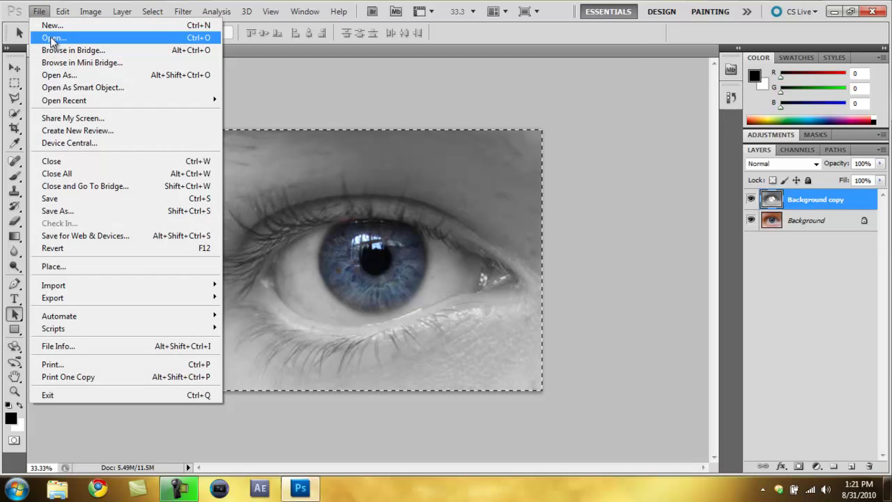
{"action": "left_click", "coordinate": [52, 38]}
{"action": "left_click_drag", "start_coordinate": [607, 114], "coordinate": [613, 209]}
{"action": "left_click", "coordinate": [437, 162]}
{"action": "double_click", "coordinate": [437, 162]}
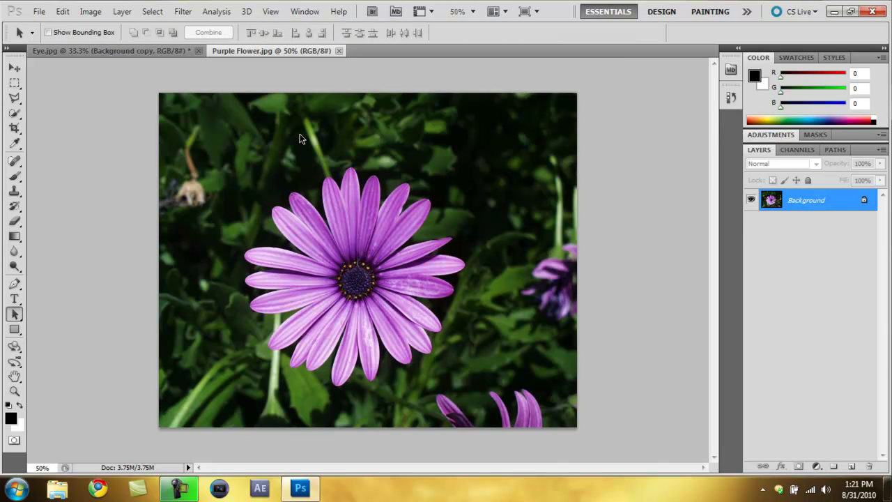
Duplicate the flower's Background layer as Background copy
{"action": "right_click", "coordinate": [786, 200]}
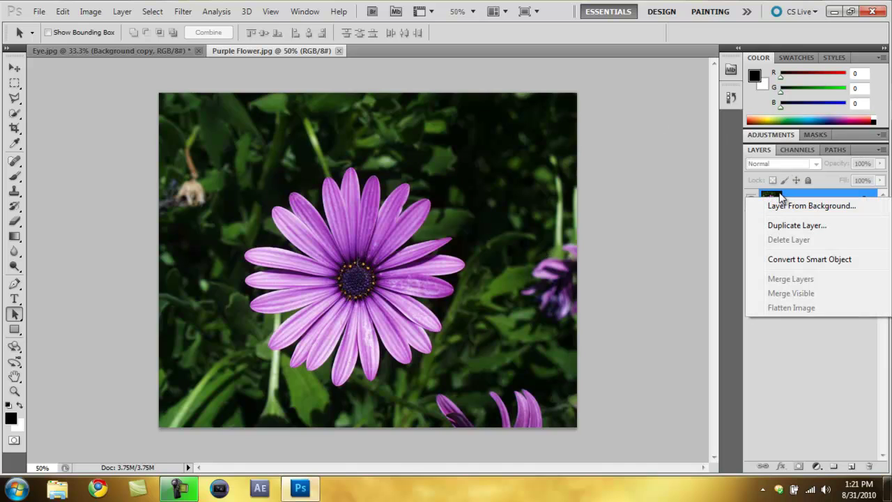
{"action": "left_click", "coordinate": [784, 230]}
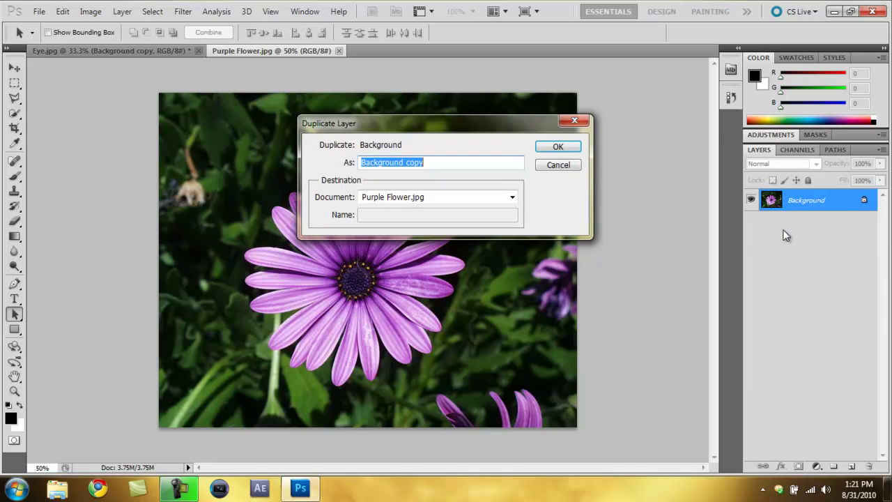
{"action": "left_click", "coordinate": [558, 147]}
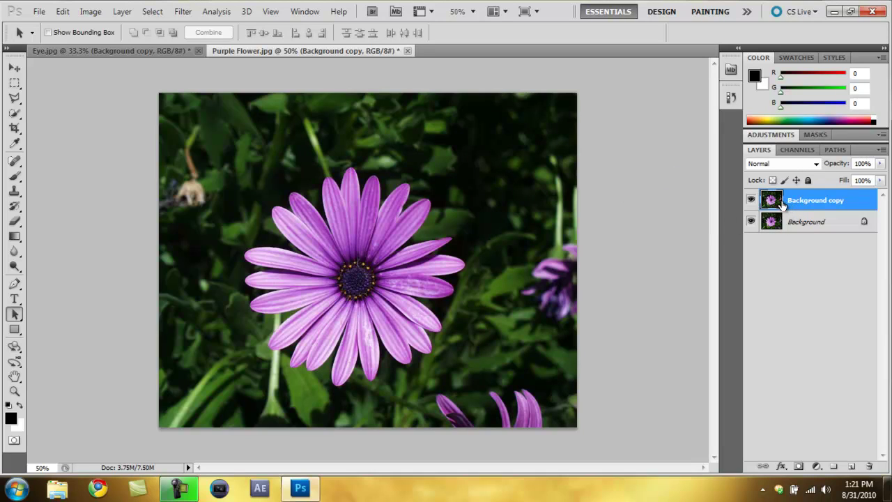
Select all and desaturate the original Background layer, then make Background copy active
{"action": "left_click", "coordinate": [795, 228]}
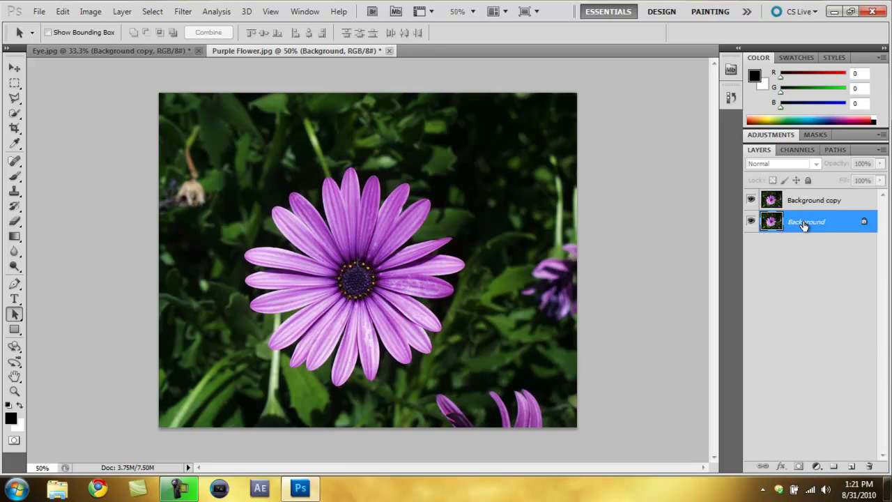
{"action": "right_click", "coordinate": [803, 225]}
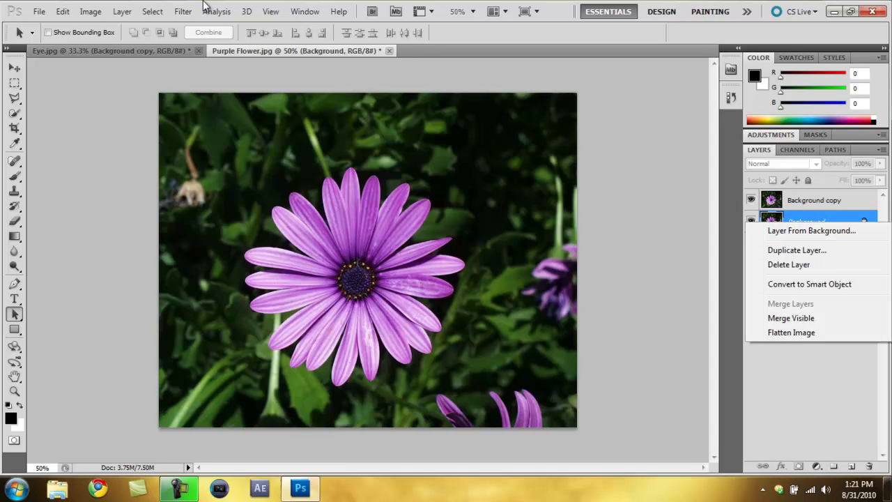
{"action": "left_click", "coordinate": [148, 13]}
{"action": "left_click", "coordinate": [152, 11]}
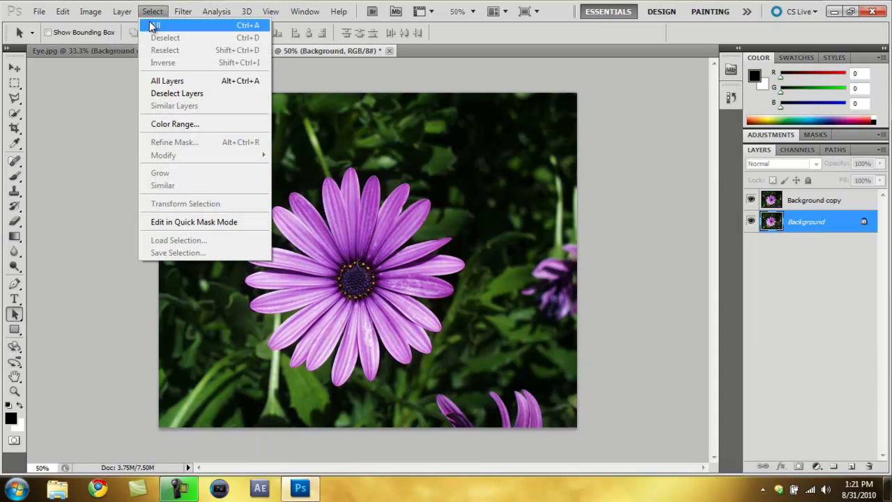
{"action": "left_click", "coordinate": [153, 26]}
{"action": "left_click", "coordinate": [91, 12]}
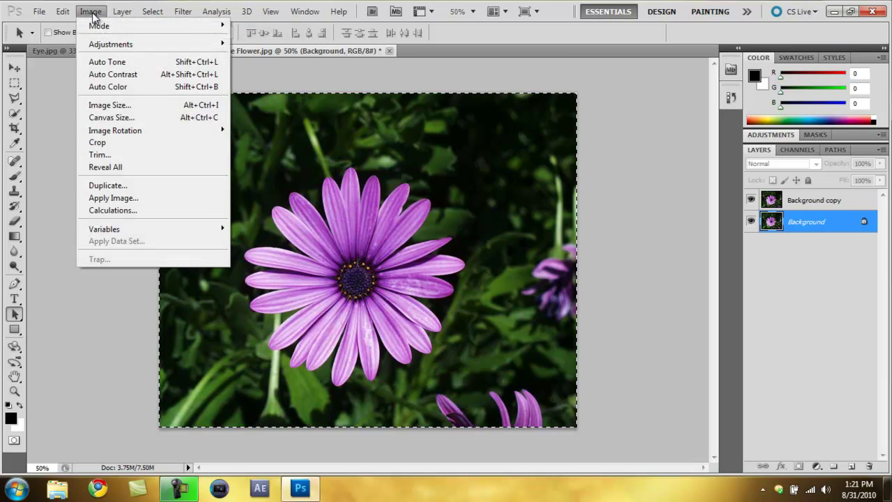
{"action": "mouse_move", "coordinate": [111, 43]}
{"action": "left_click", "coordinate": [274, 291]}
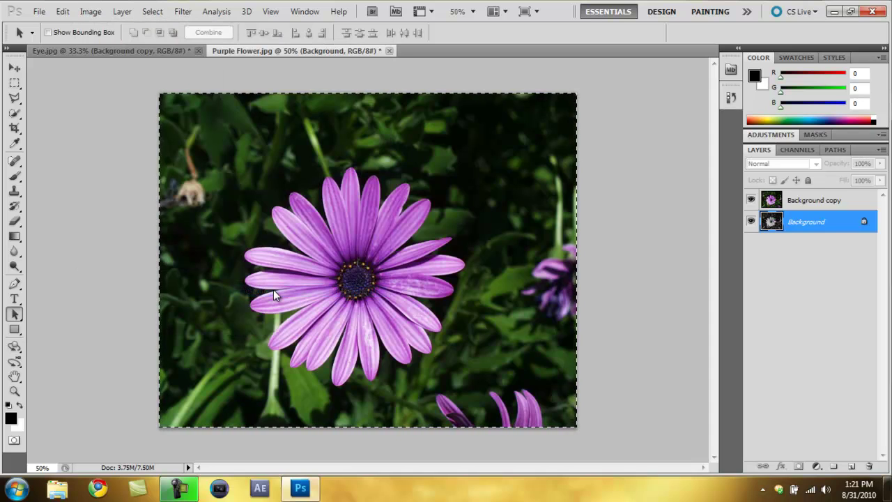
{"action": "left_click", "coordinate": [790, 203]}
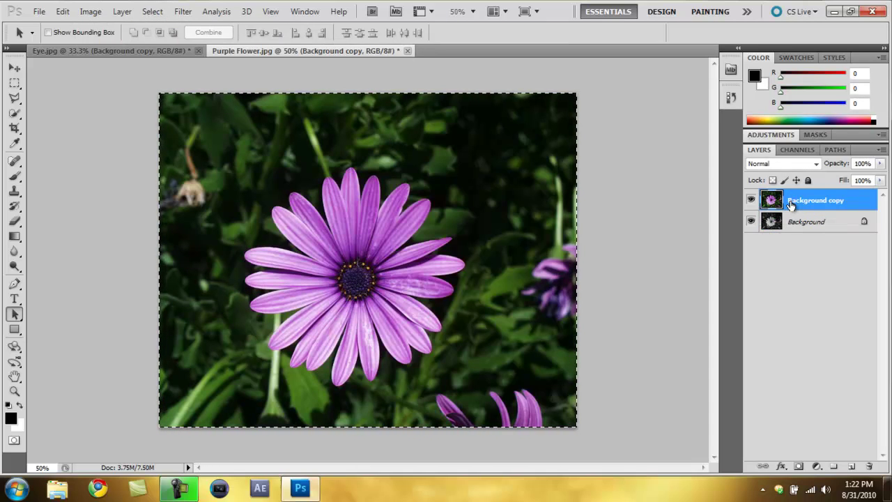
Select the purple petals with Color Range, sampling a petal at fuzziness 194
{"action": "left_click", "coordinate": [152, 12]}
{"action": "left_click", "coordinate": [167, 124]}
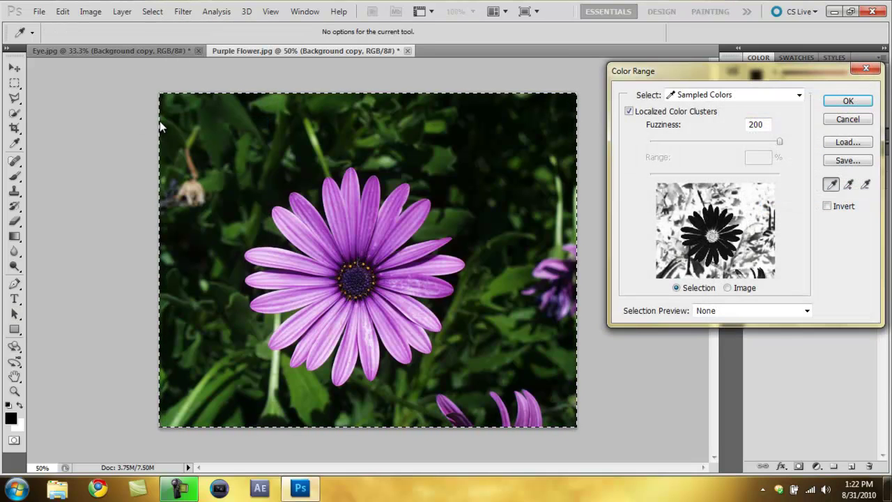
{"action": "left_click", "coordinate": [807, 312]}
{"action": "left_click", "coordinate": [806, 313]}
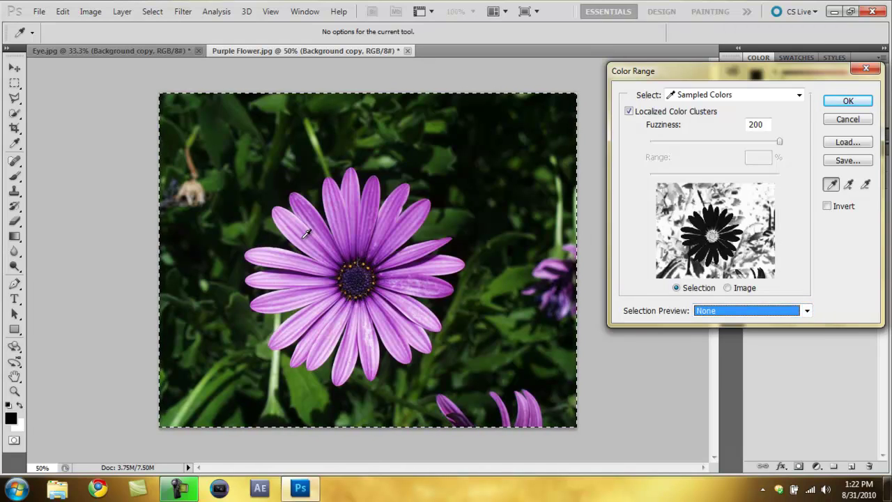
{"action": "left_click", "coordinate": [345, 223]}
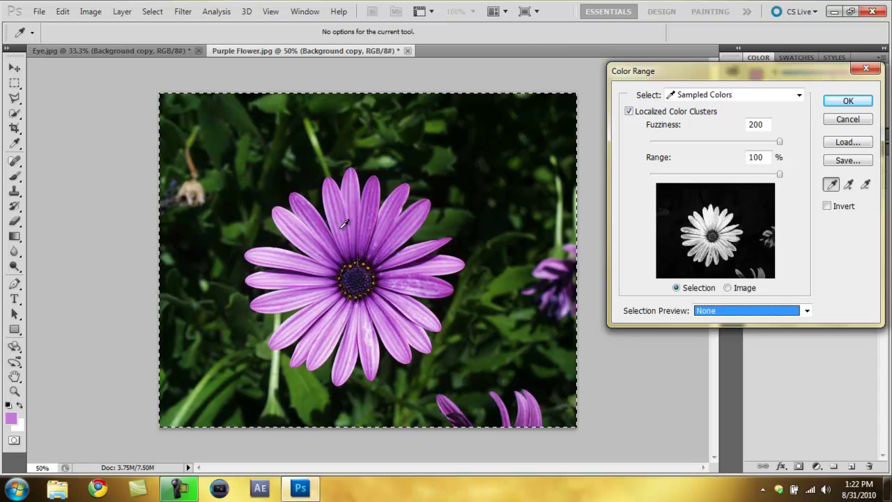
{"action": "left_click", "coordinate": [344, 220]}
{"action": "left_click", "coordinate": [801, 311]}
{"action": "left_click", "coordinate": [757, 367]}
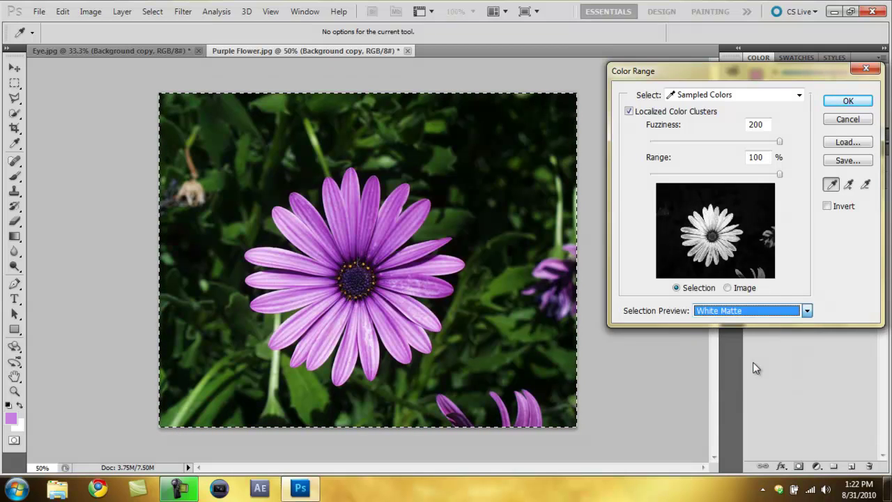
{"action": "left_click", "coordinate": [793, 315]}
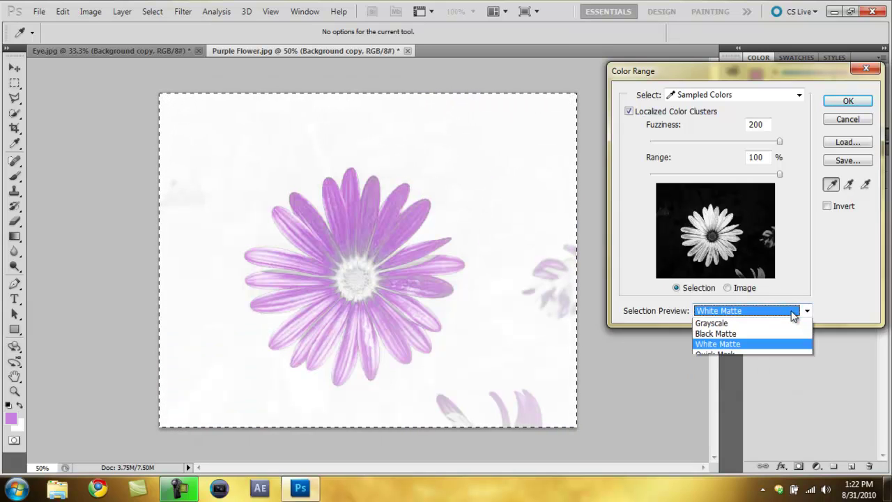
{"action": "left_click", "coordinate": [776, 323]}
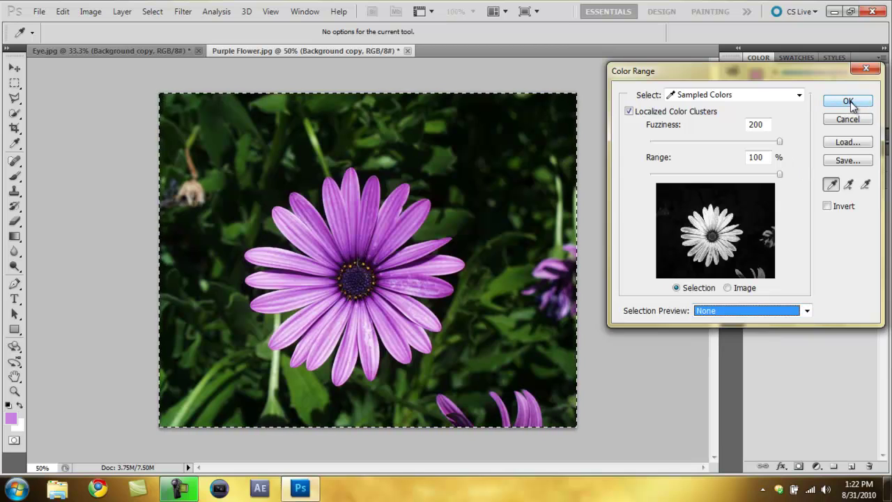
{"action": "left_click_drag", "start_coordinate": [779, 141], "coordinate": [745, 146]}
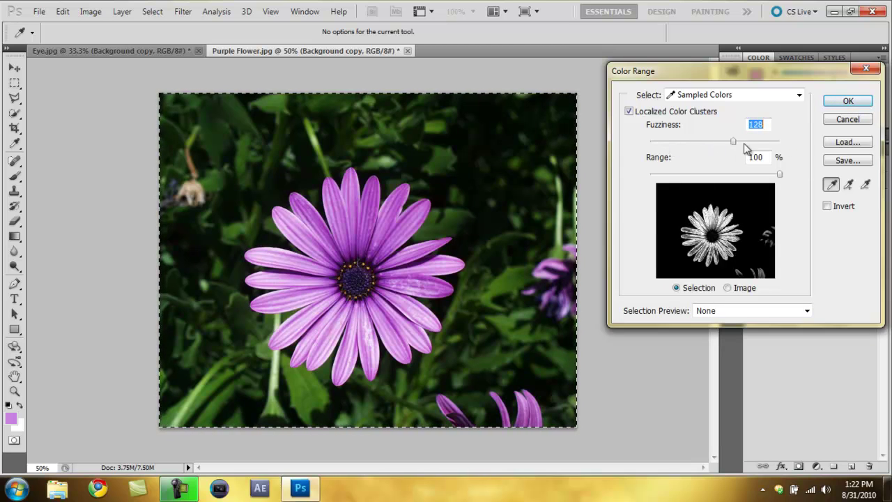
{"action": "left_click", "coordinate": [858, 102]}
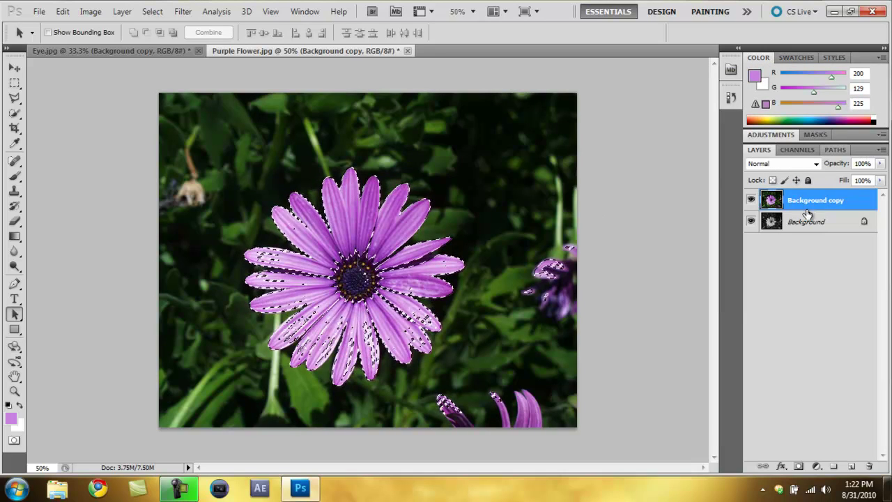
Add a layer mask from the selection and brush out the bottom-edge petals and small right flower
{"action": "left_click", "coordinate": [799, 466]}
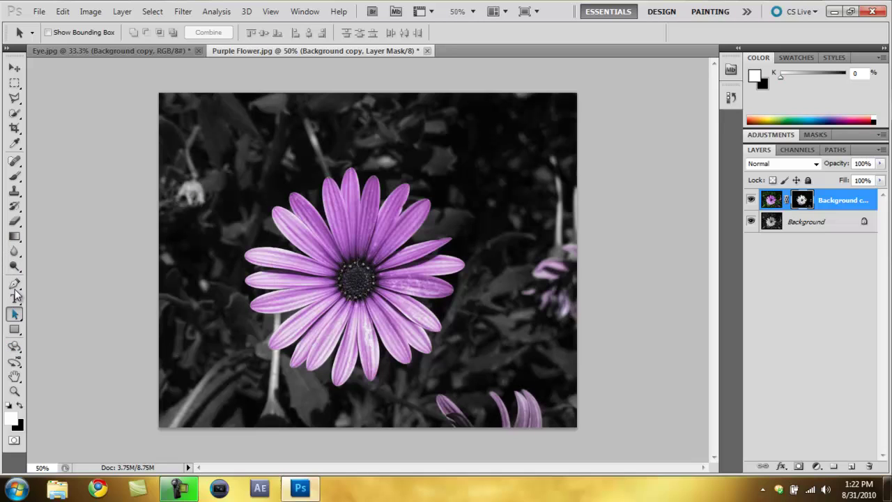
{"action": "left_click", "coordinate": [14, 220]}
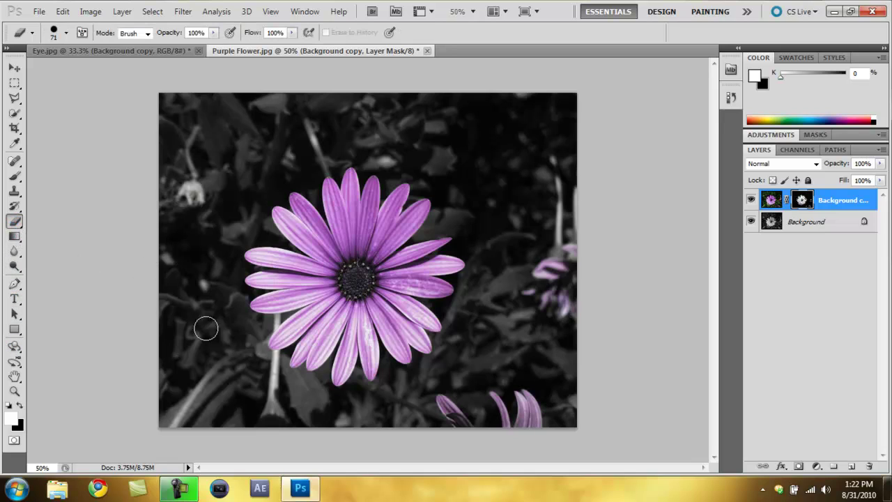
{"action": "left_click_drag", "start_coordinate": [435, 405], "coordinate": [442, 398]}
{"action": "left_click_drag", "start_coordinate": [594, 408], "coordinate": [530, 422]}
{"action": "mouse_move", "coordinate": [572, 230]}
{"action": "left_mouse_down"}
{"action": "mouse_move", "coordinate": [562, 302]}
{"action": "mouse_move", "coordinate": [535, 334]}
{"action": "mouse_move", "coordinate": [538, 223]}
{"action": "mouse_move", "coordinate": [524, 250]}
{"action": "mouse_move", "coordinate": [545, 293]}
{"action": "left_mouse_up"}
Add a new group and a Hue/Saturation adjustment layer set to Hue +69, Saturation +75
{"action": "left_click", "coordinate": [833, 466]}
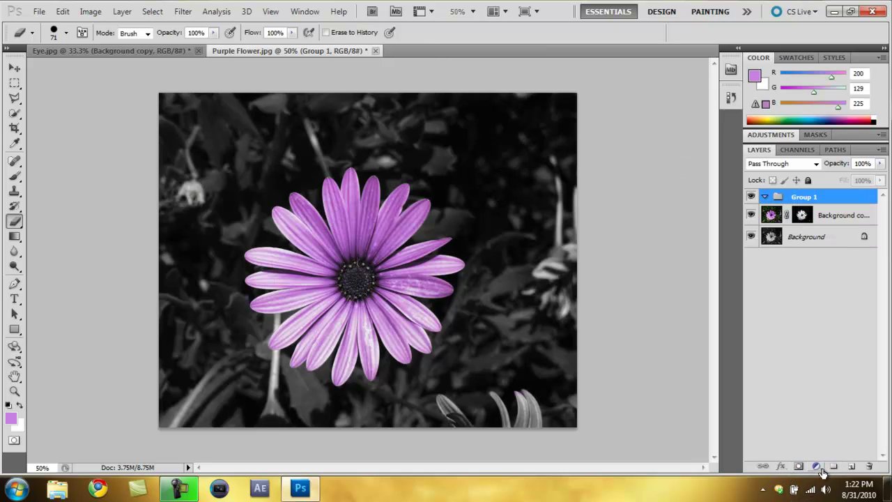
{"action": "left_click", "coordinate": [817, 465]}
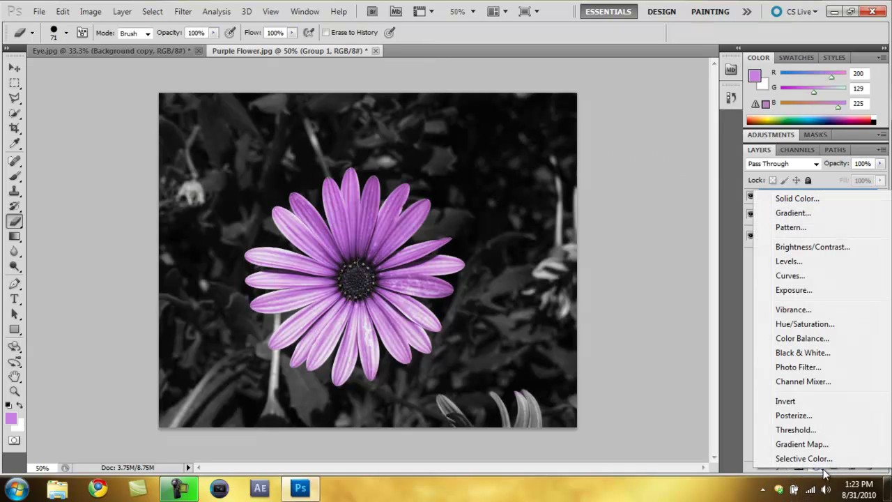
{"action": "left_click", "coordinate": [805, 325]}
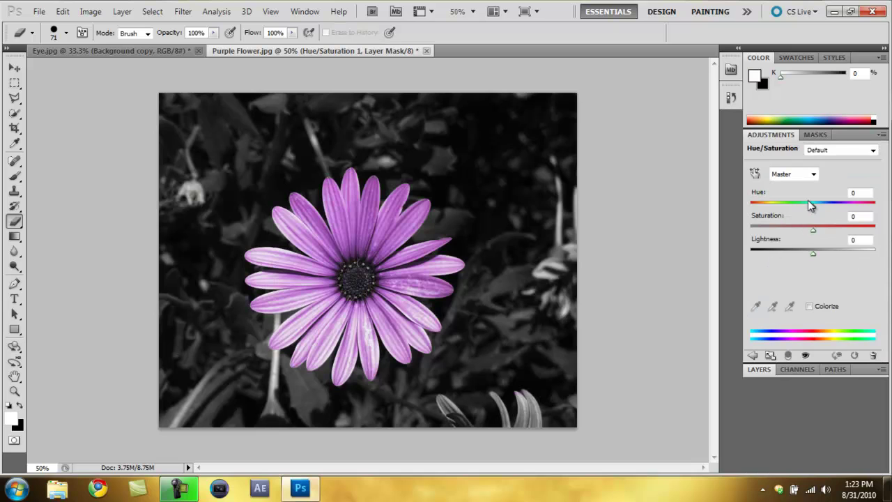
{"action": "left_click_drag", "start_coordinate": [811, 207], "coordinate": [860, 236]}
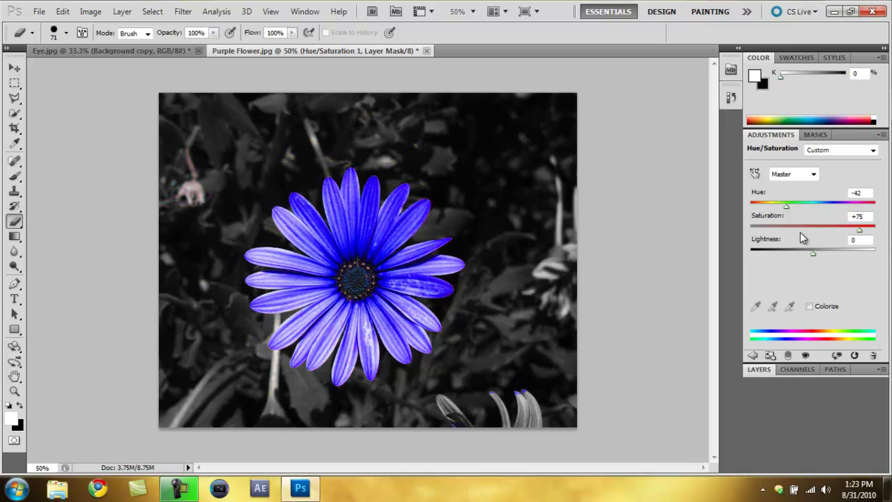
{"action": "left_click_drag", "start_coordinate": [786, 209], "coordinate": [848, 210]}
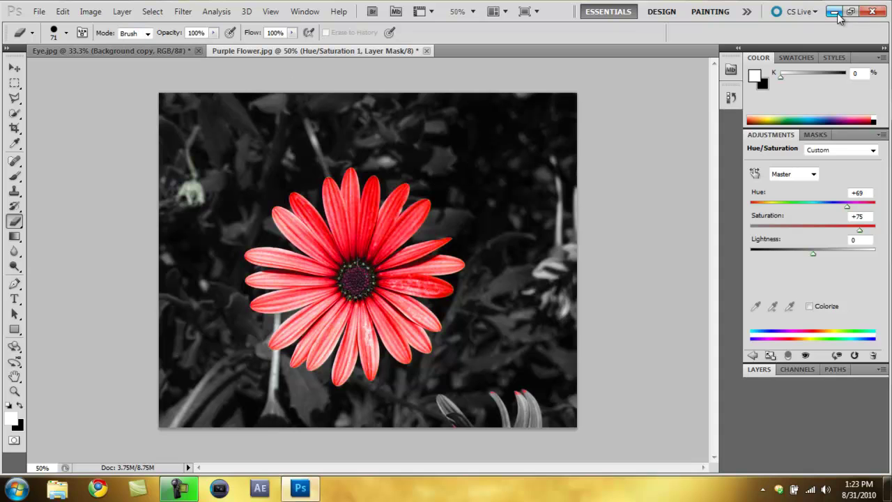
Quit Photoshop without saving Purple Flower.jpg or Eye.jpg
{"action": "left_click", "coordinate": [871, 12]}
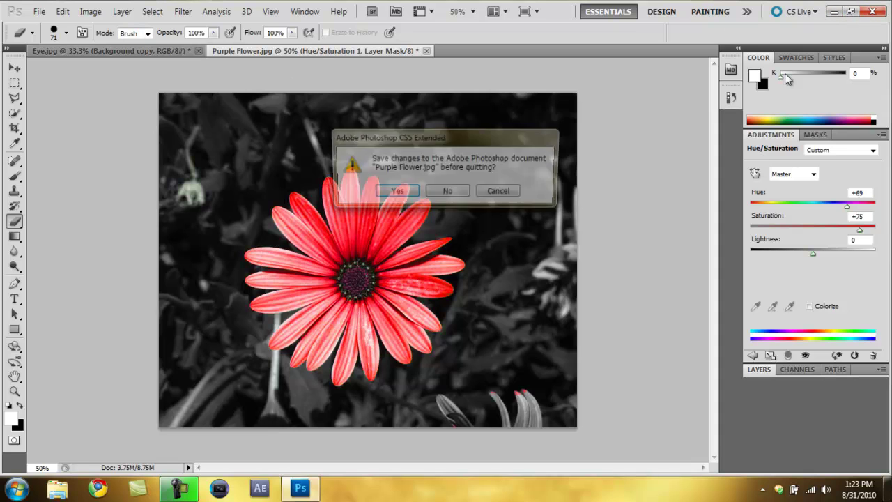
{"action": "left_click", "coordinate": [447, 192]}
{"action": "left_click", "coordinate": [450, 192]}
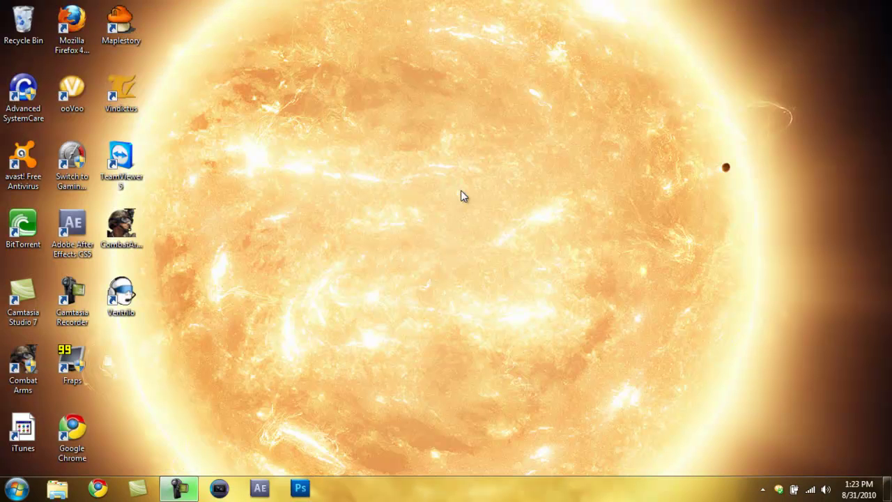